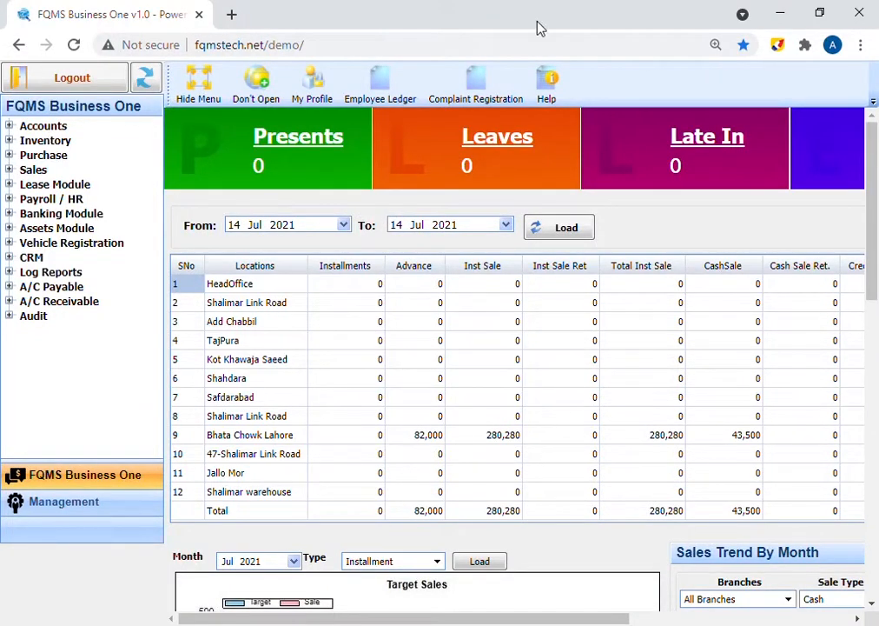
- Open Supplier Setup under Purchase > Setup Forms and move the Suppliers dialog into view
{"action": "left_click", "coordinate": [42, 157]}
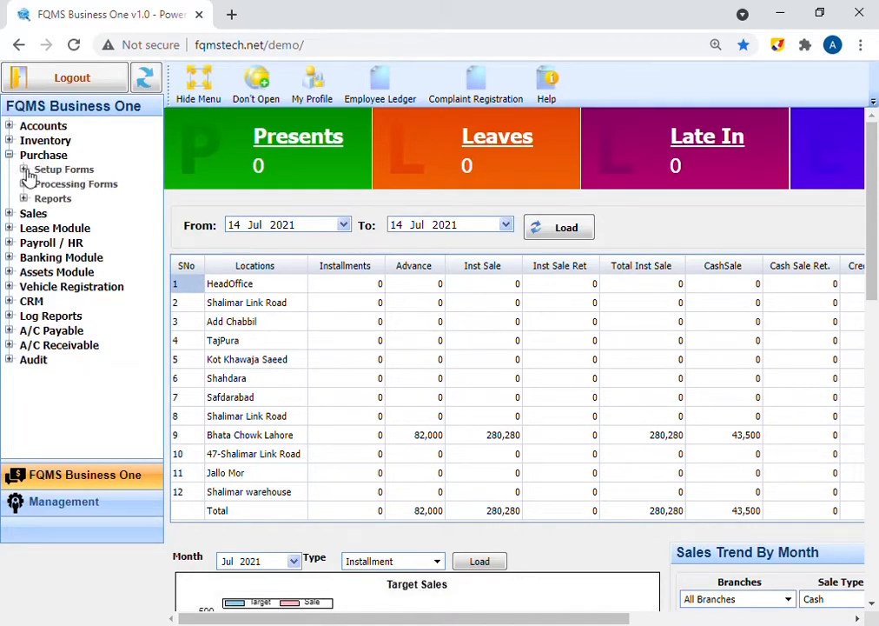
{"action": "left_click", "coordinate": [25, 169]}
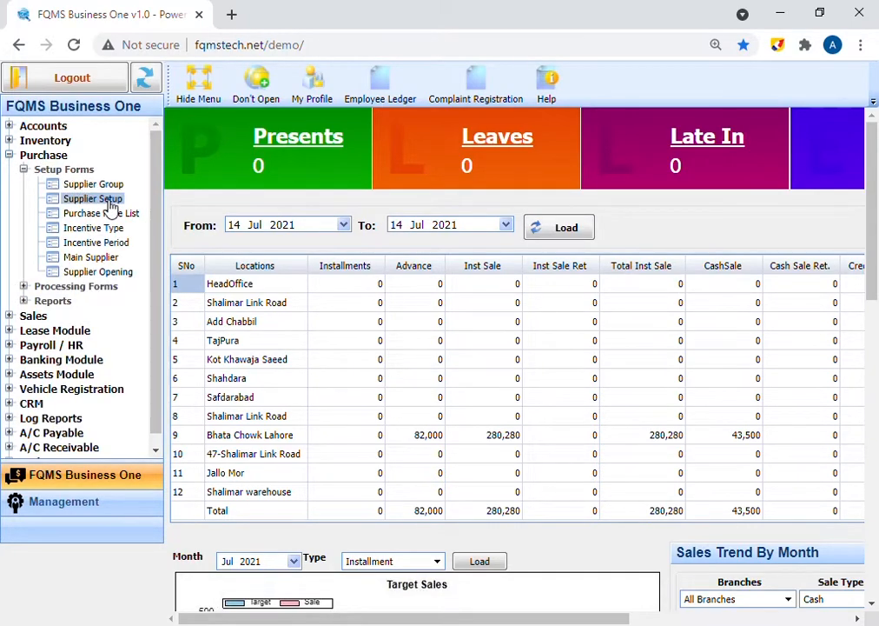
{"action": "left_click", "coordinate": [111, 200]}
{"action": "left_click_drag", "start_coordinate": [359, 189], "coordinate": [430, 198]}
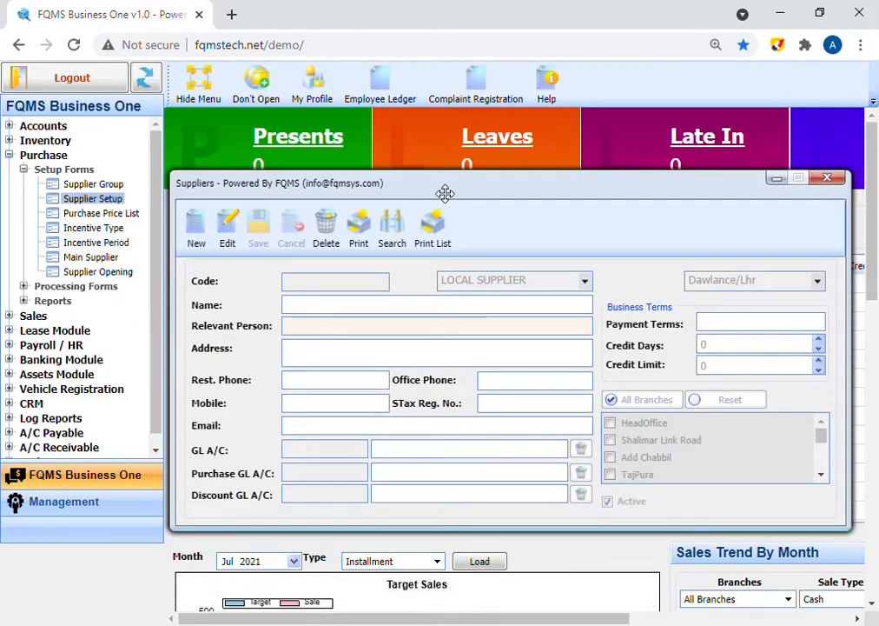
- Start a new supplier record with supplier type BUSINESS, ready for the name
{"action": "left_click", "coordinate": [200, 244]}
{"action": "left_click", "coordinate": [569, 278]}
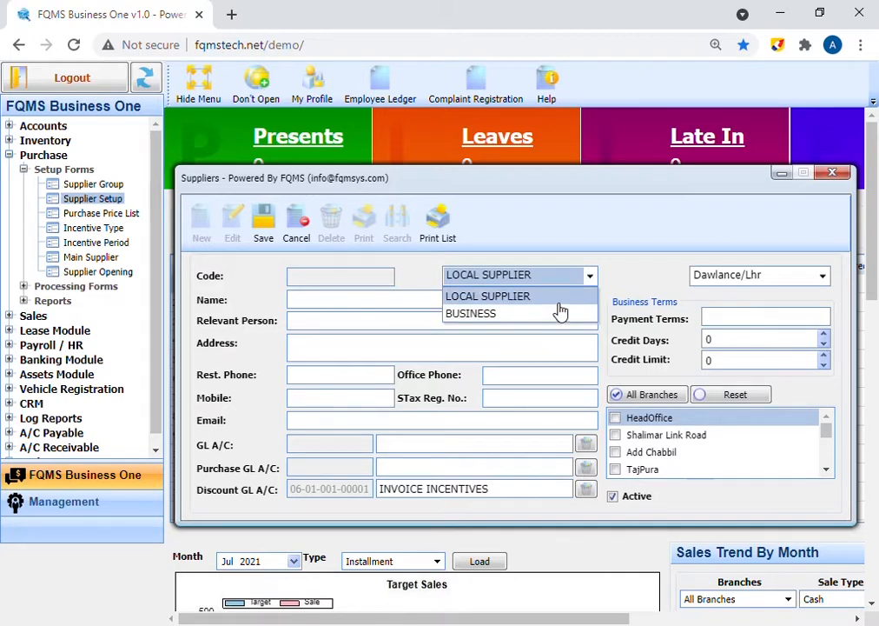
{"action": "left_click", "coordinate": [559, 314]}
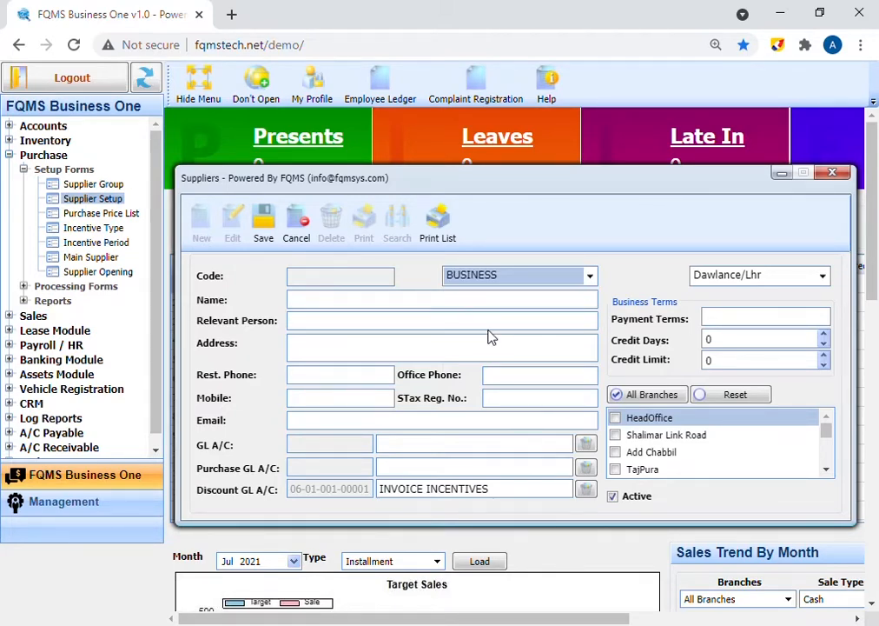
{"action": "left_click", "coordinate": [424, 298]}
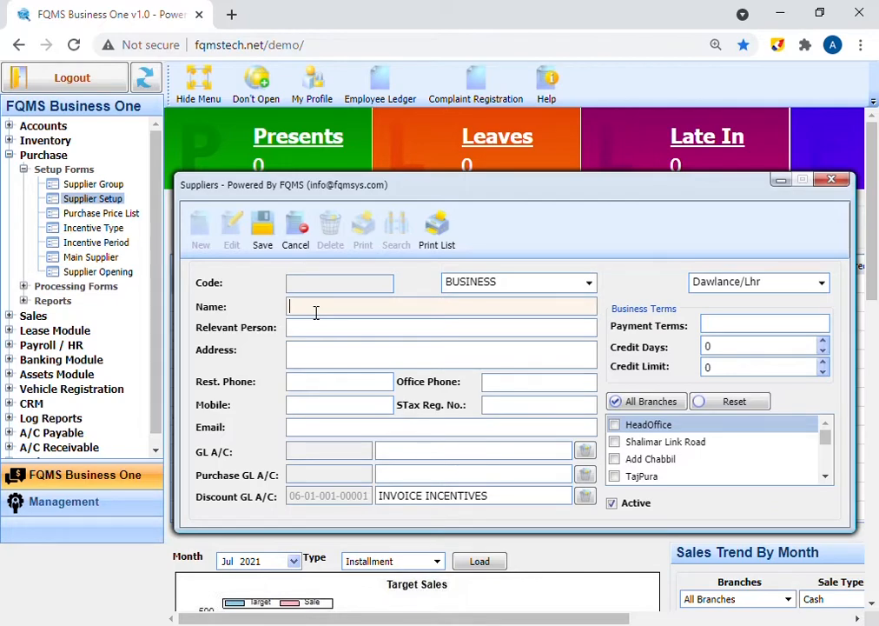
- Enter the supplier name ANEXX and the contact person's name, and paste the full address
{"action": "type", "text": "ANEXX"}
{"action": "left_click", "coordinate": [302, 335]}
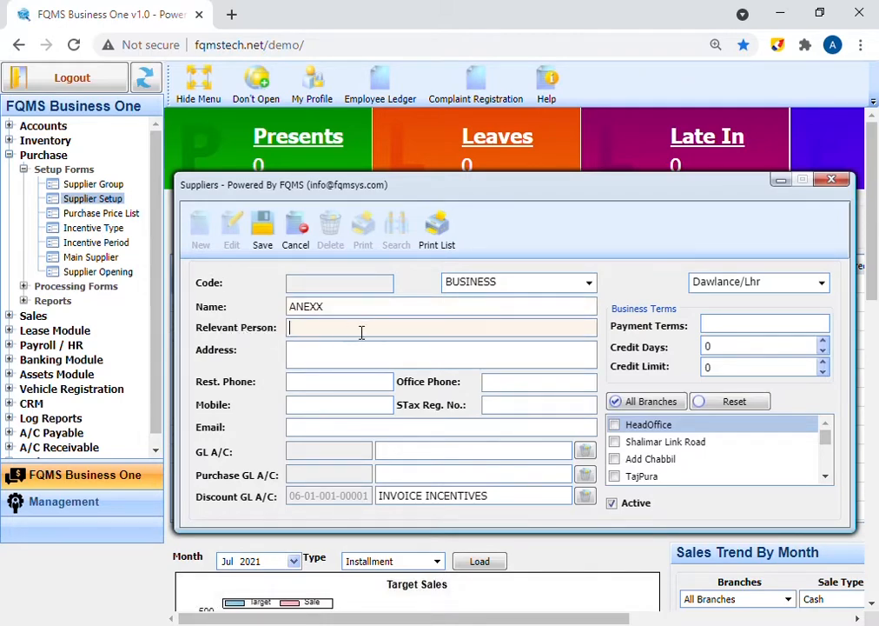
{"action": "type", "text": "ASIF"}
{"action": "left_click", "coordinate": [312, 357]}
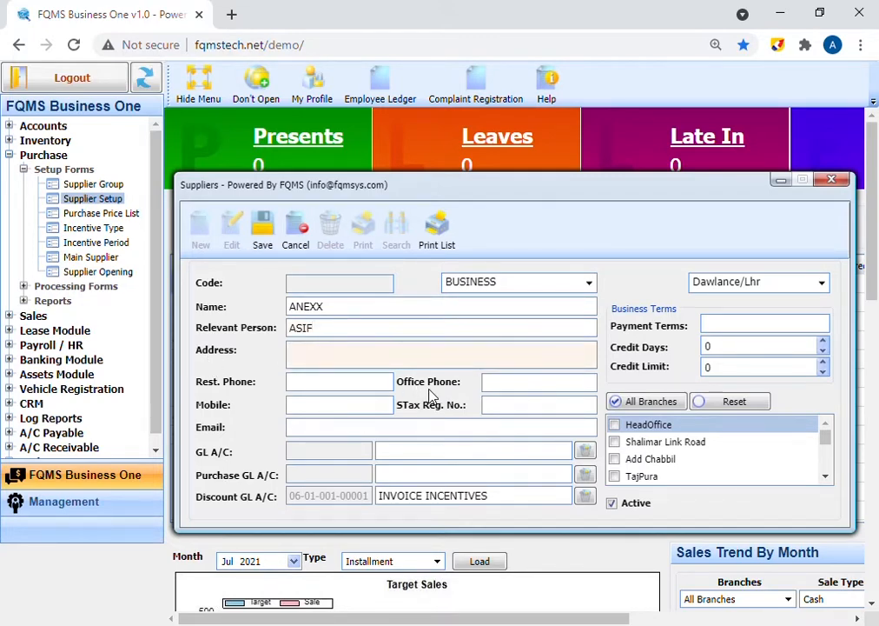
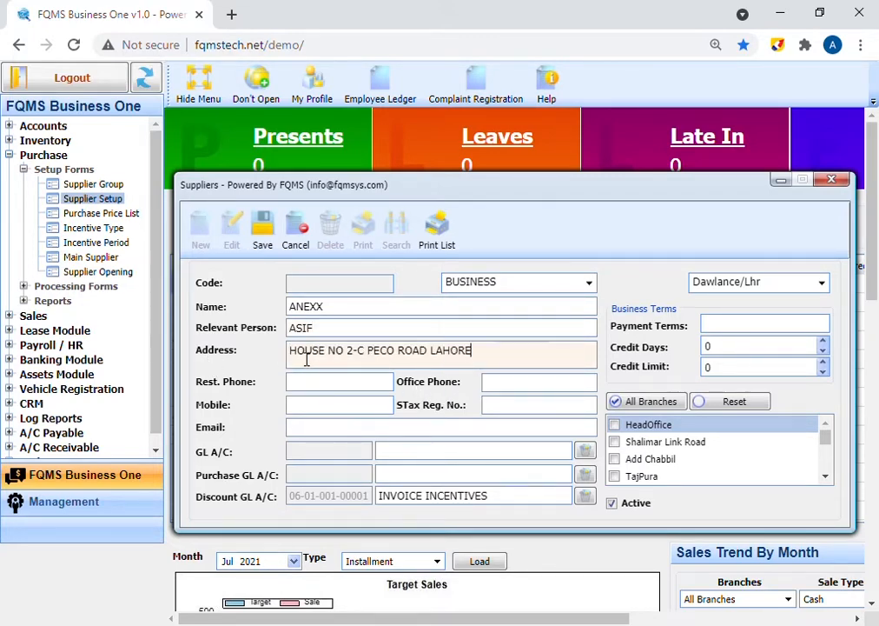
- Fill in the Rest., Office and Mobile phone numbers, STax Reg. No. and the e-mail address
{"action": "left_click", "coordinate": [334, 387]}
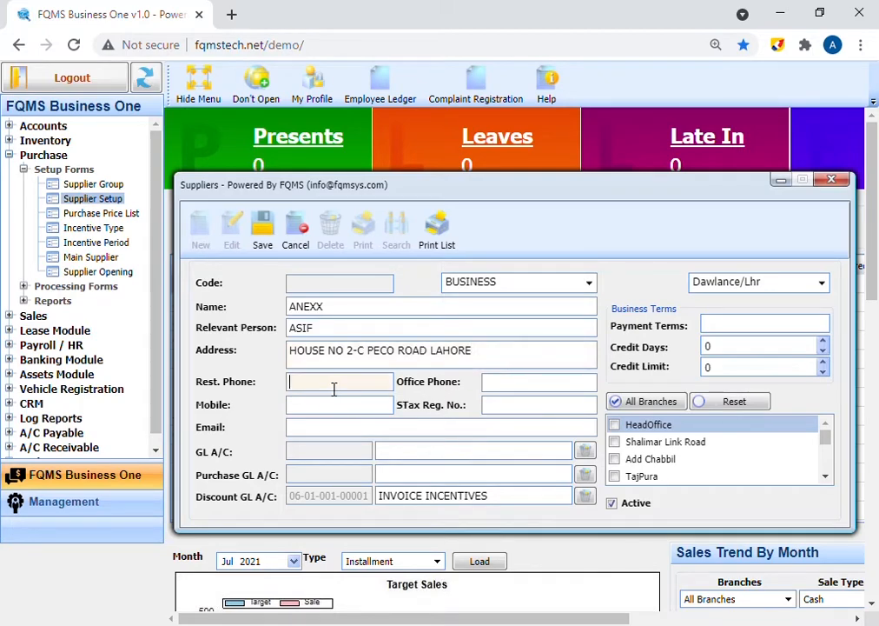
{"action": "type", "text": "000000000"}
{"action": "left_click", "coordinate": [492, 389]}
{"action": "type", "text": "000000000"}
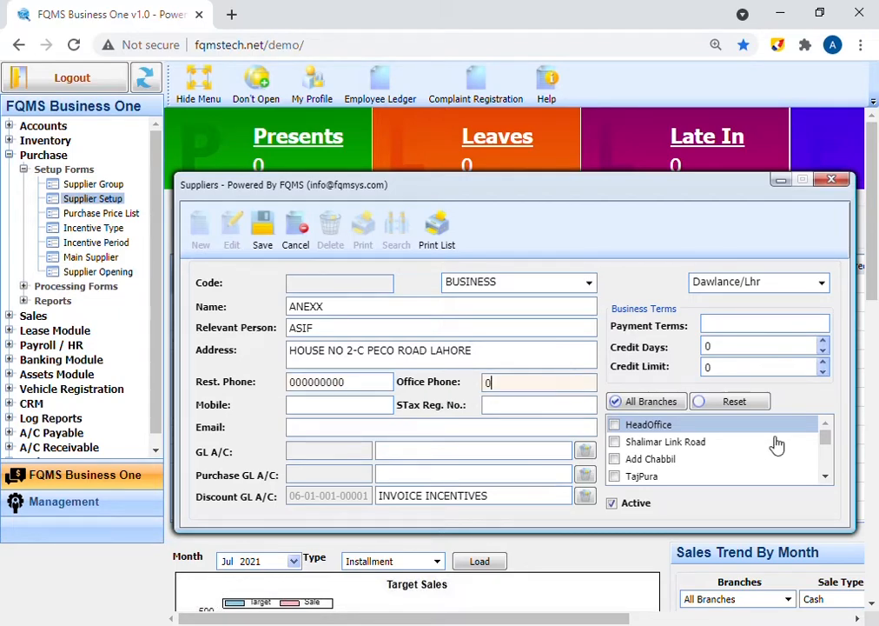
{"action": "type", "text": "00"}
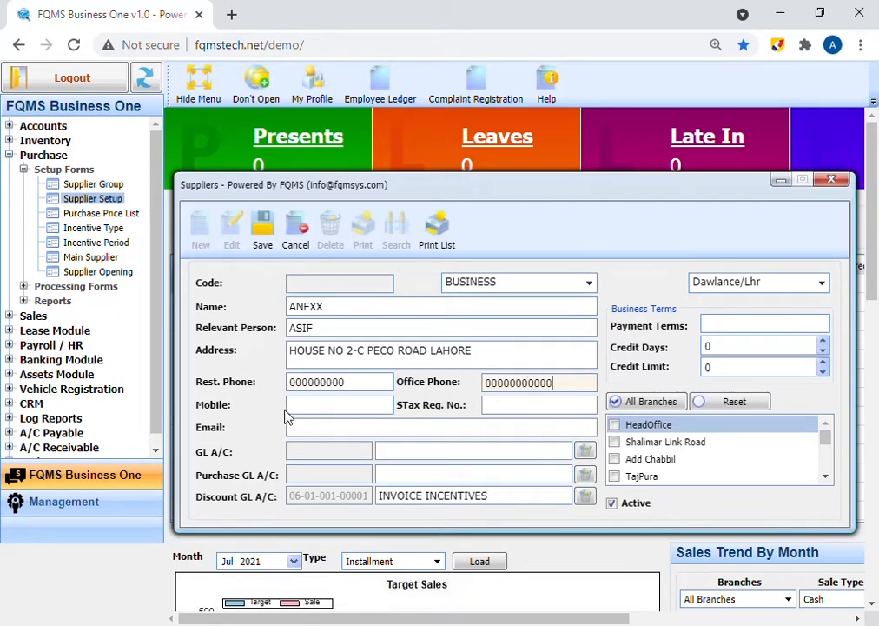
{"action": "key", "text": "Tab"}
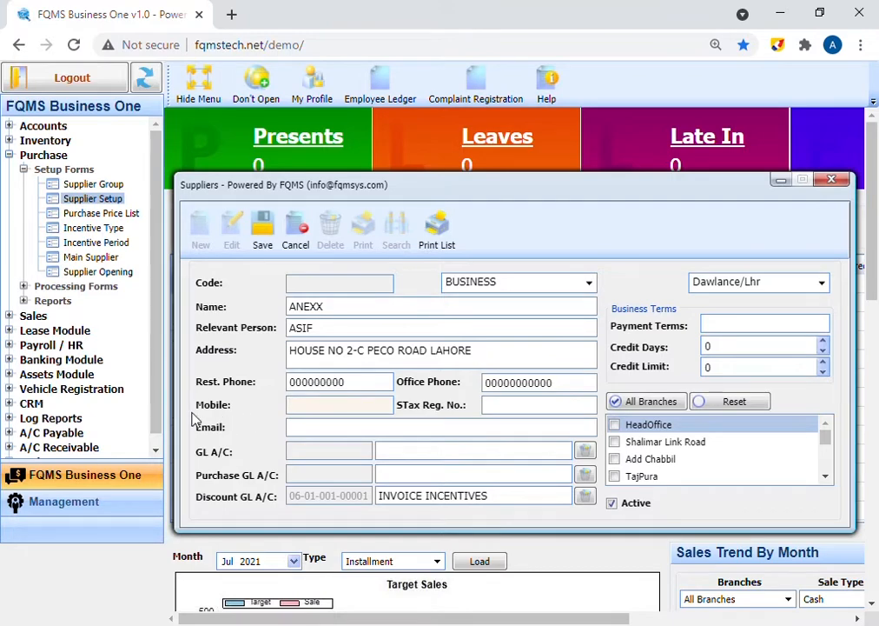
{"action": "type", "text": "0000000000"}
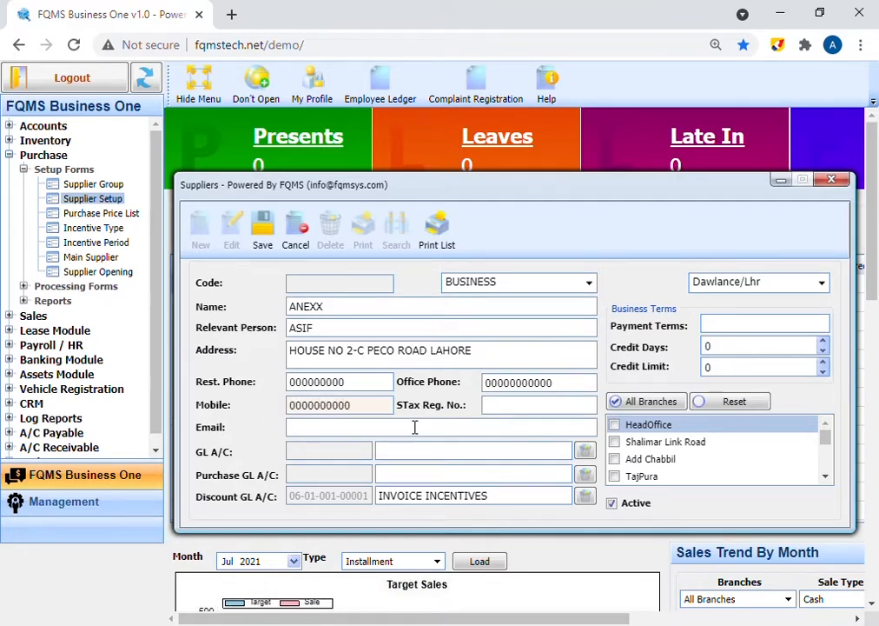
{"action": "left_click", "coordinate": [511, 410]}
{"action": "type", "text": "000000"}
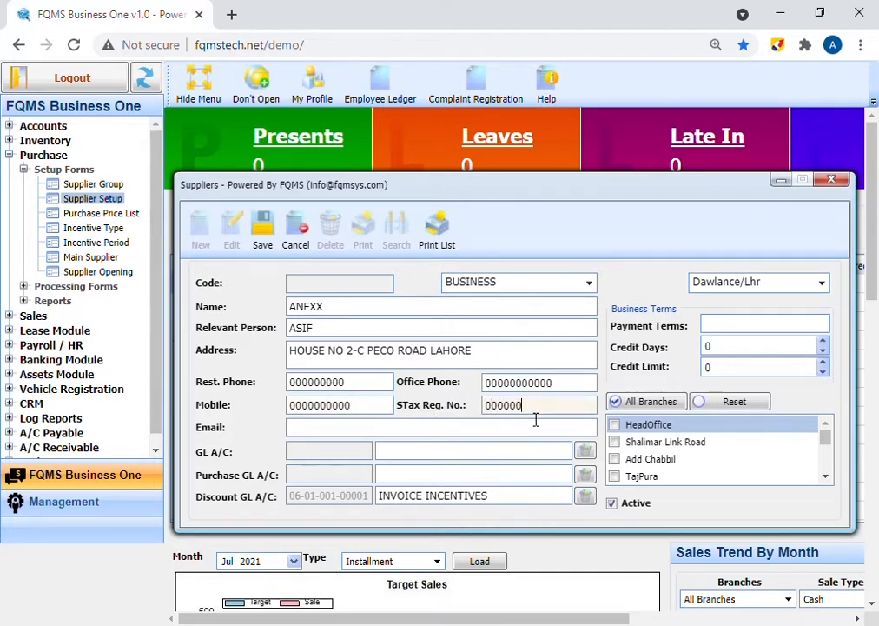
{"action": "left_click", "coordinate": [345, 432]}
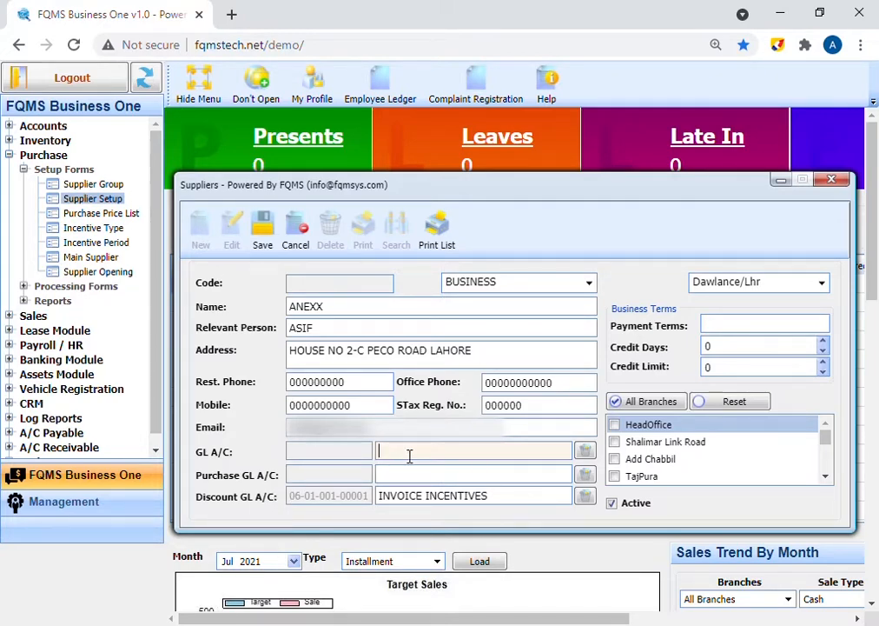
- Choose ANIX 6 as the supplier's GL account
{"action": "key", "text": "Down"}
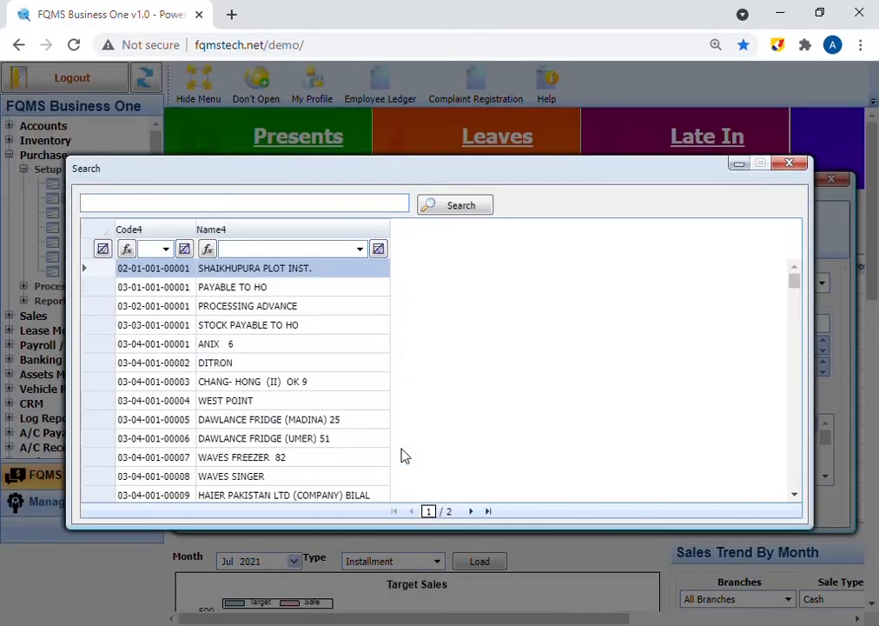
{"action": "double_click", "coordinate": [249, 348]}
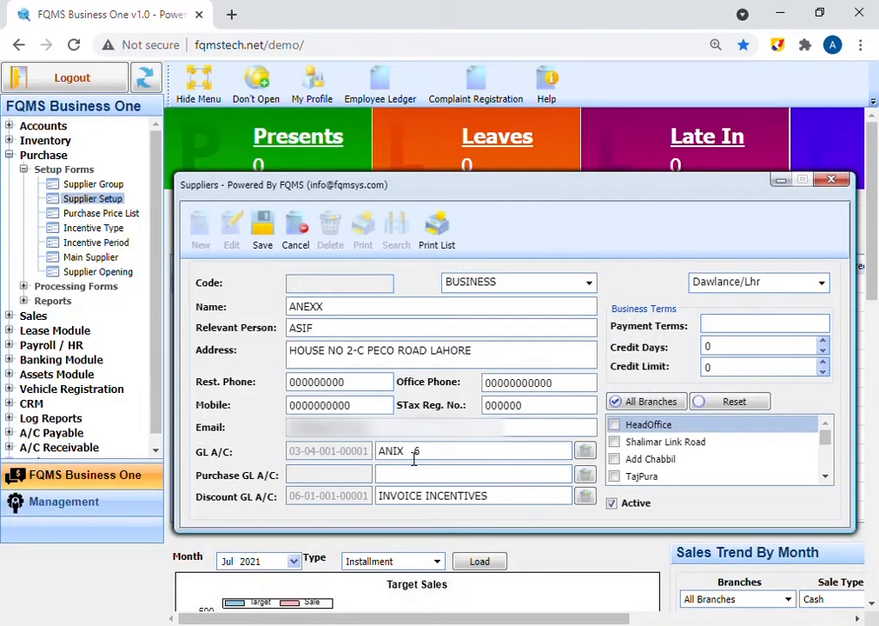
{"action": "left_click", "coordinate": [433, 574]}
- Set the Purchase GL account to STOCK IN HAND from the account search
{"action": "left_click", "coordinate": [422, 476]}
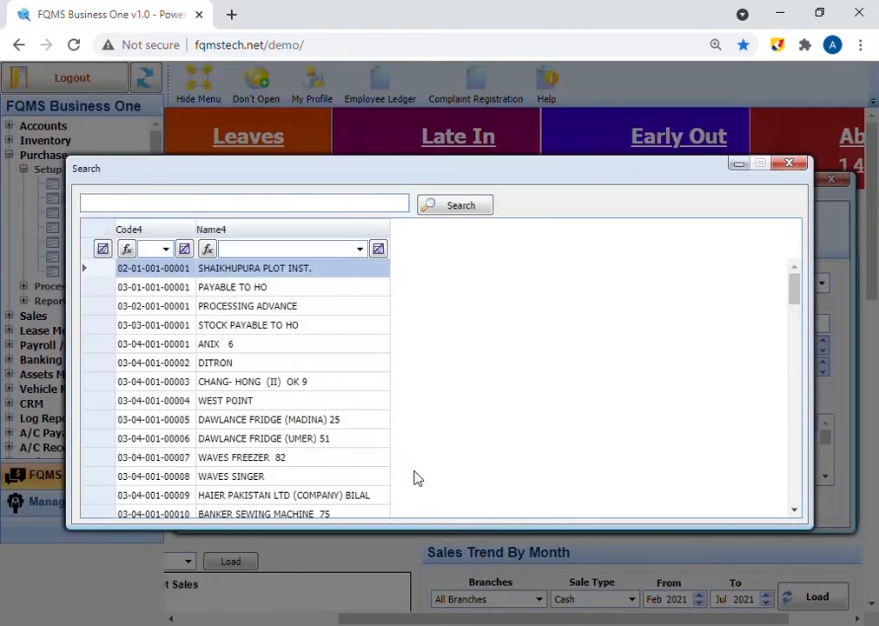
{"action": "type", "text": "STOCK IN HAND"}
{"action": "key", "text": "Return"}
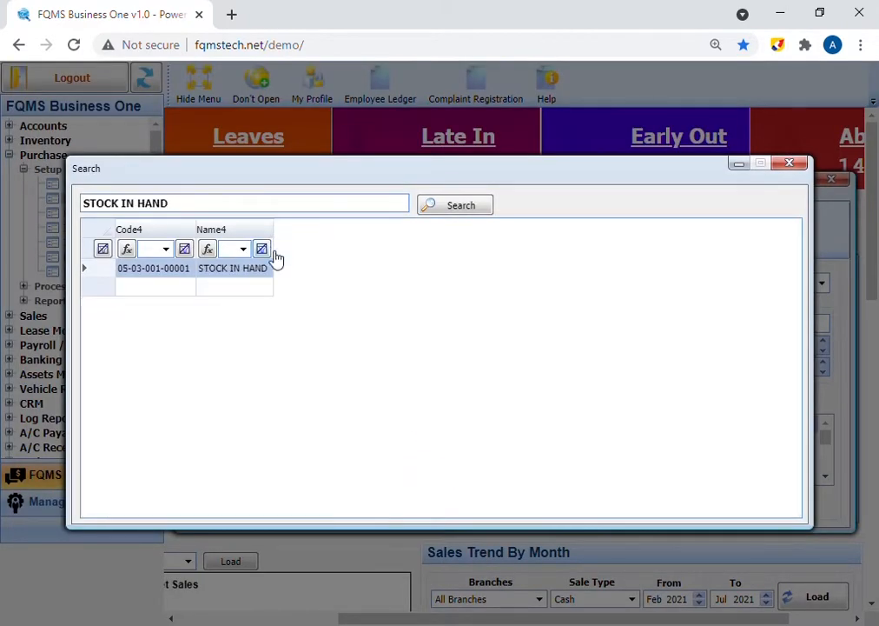
{"action": "double_click", "coordinate": [241, 274]}
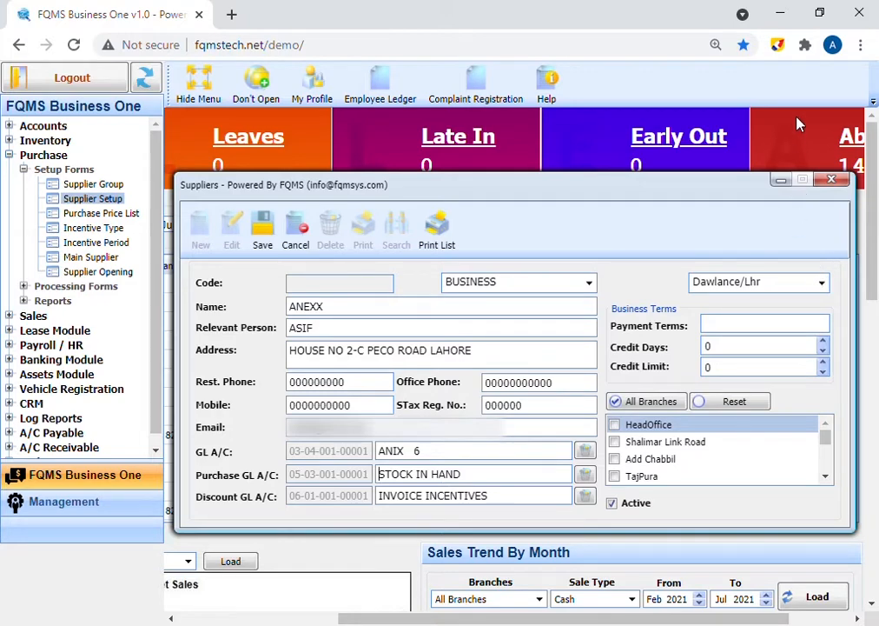
- Check the Discount GL account list and keep INVOICE INCENTIVES
{"action": "left_click", "coordinate": [497, 501]}
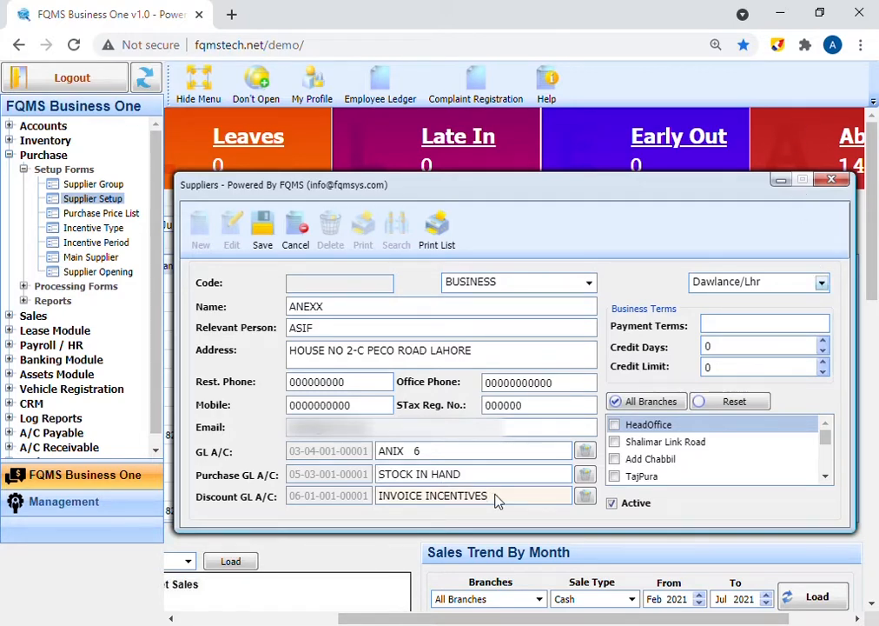
{"action": "key", "text": "Down"}
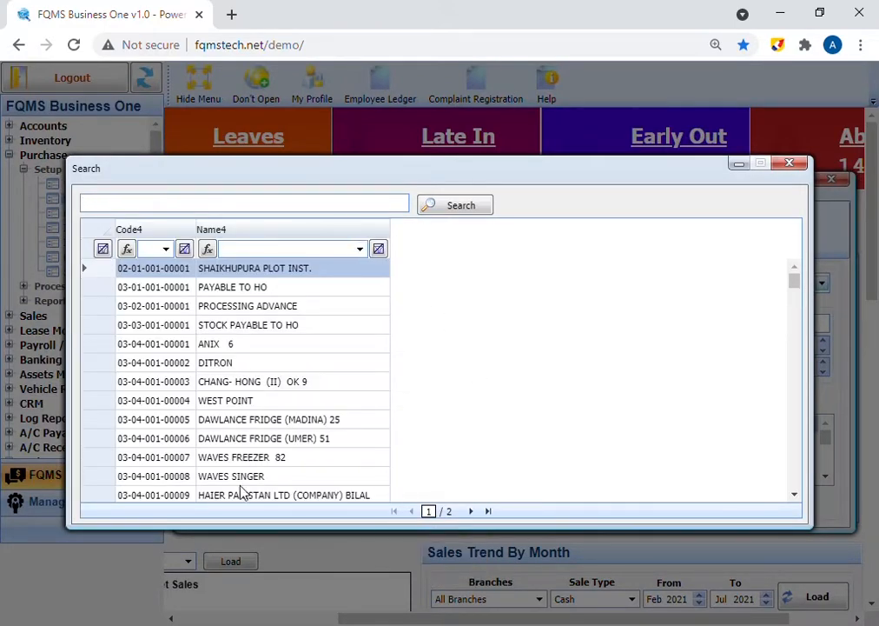
{"action": "left_click", "coordinate": [792, 164]}
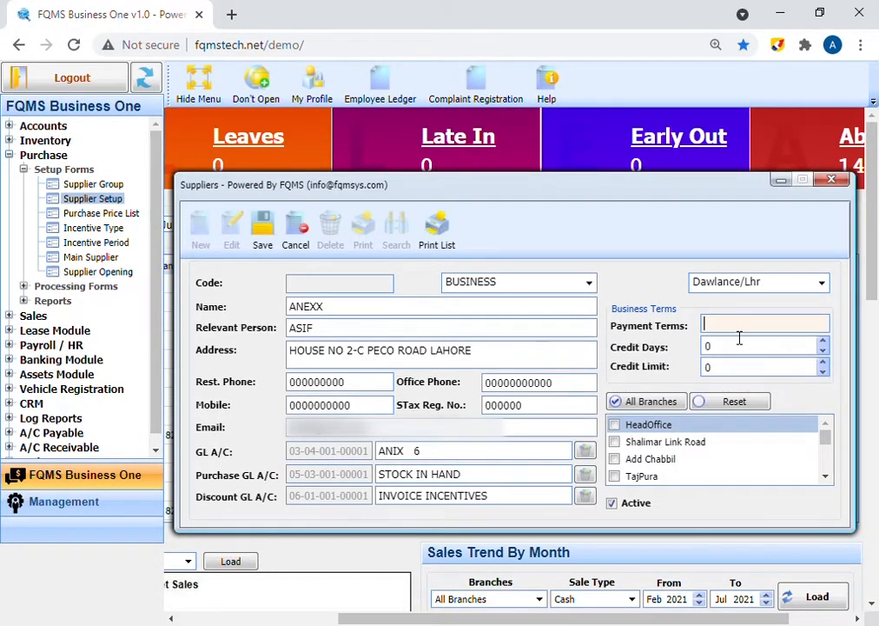
- Set CASH payment terms and 30 credit days, leaving the credit limit at 0
{"action": "type", "text": "CASH"}
{"action": "left_click", "coordinate": [741, 350]}
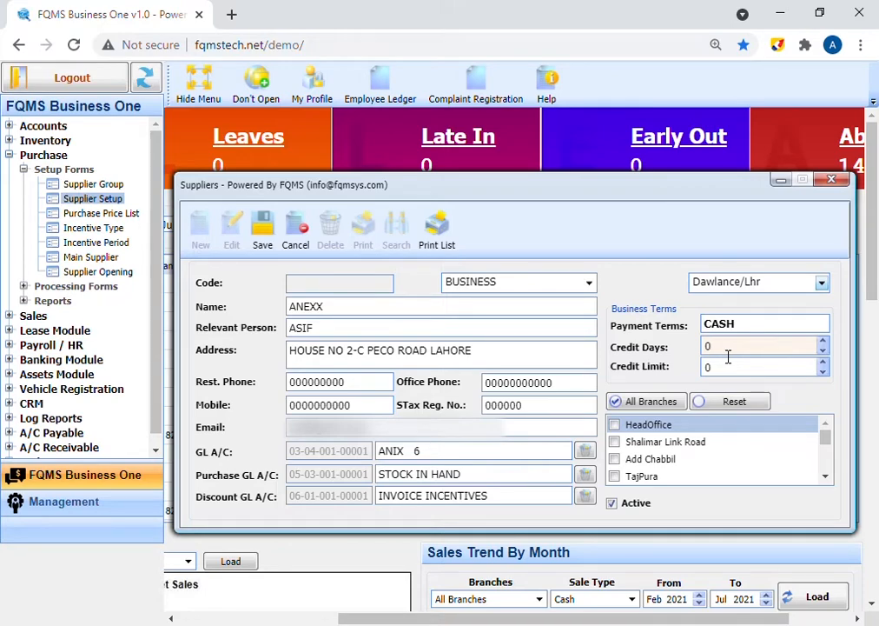
{"action": "double_click", "coordinate": [728, 354]}
{"action": "type", "text": "30"}
{"action": "left_click", "coordinate": [730, 374]}
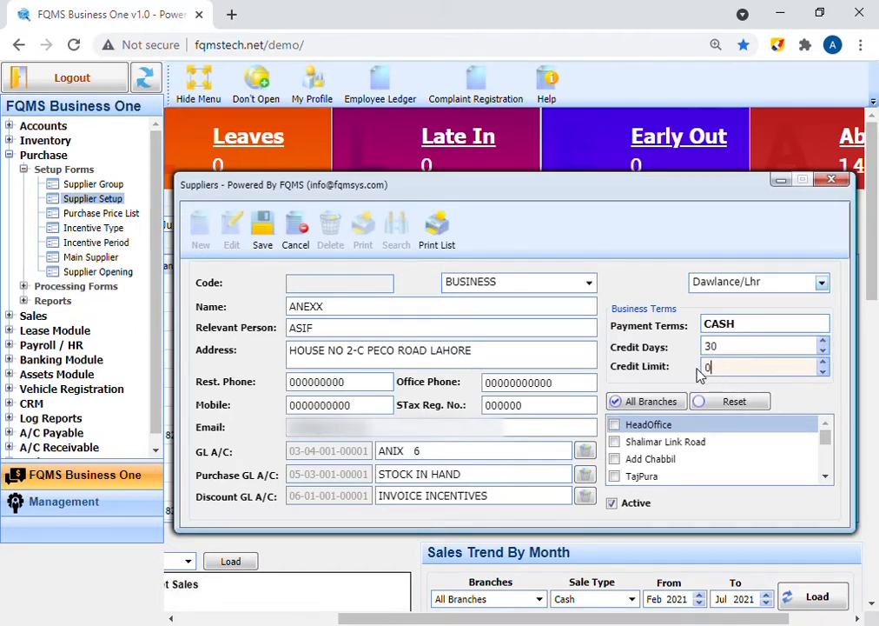
{"action": "left_click_drag", "start_coordinate": [721, 381], "coordinate": [698, 379]}
{"action": "left_click", "coordinate": [732, 376]}
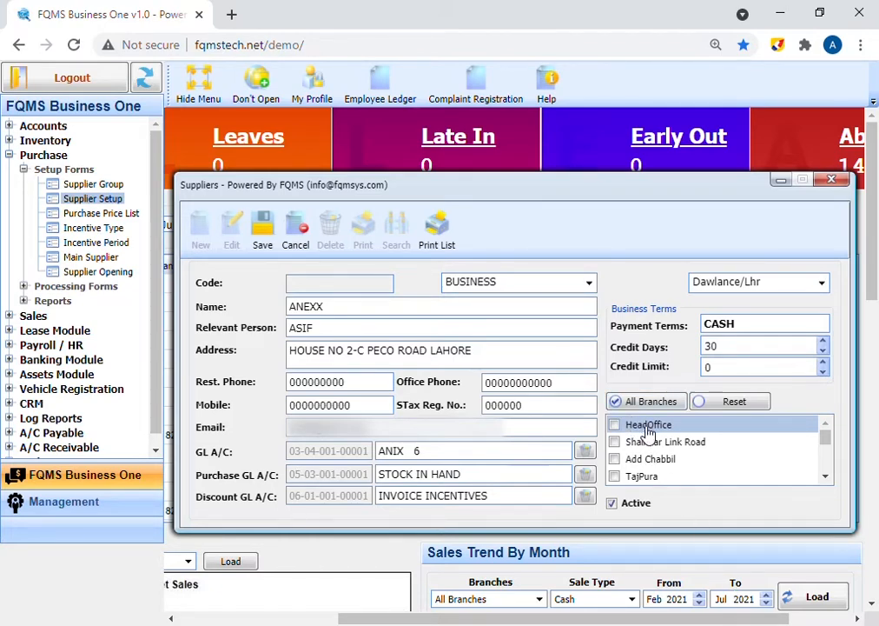
- Tick the HeadOffice branch and keep the supplier marked Active
{"action": "left_click", "coordinate": [615, 426]}
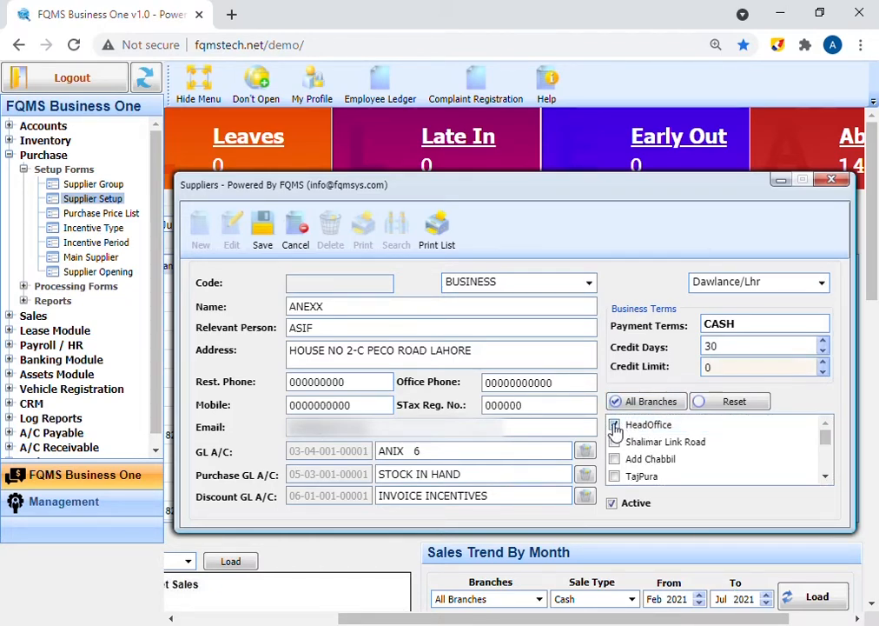
{"action": "left_click", "coordinate": [613, 504]}
{"action": "left_click", "coordinate": [615, 504]}
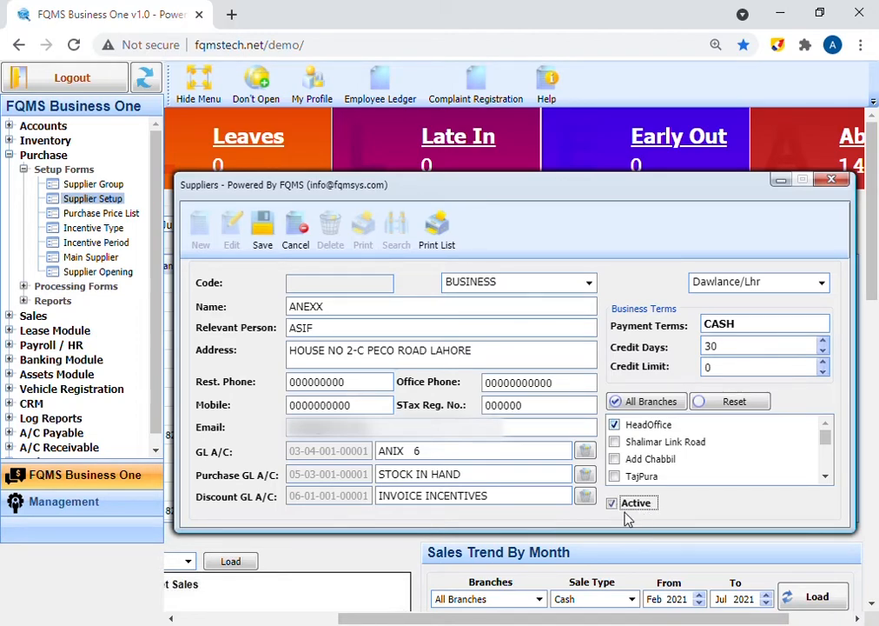
- Save ANEXX, reload it through a supplier search for ANEXX, then edit and save again
{"action": "left_click", "coordinate": [263, 230]}
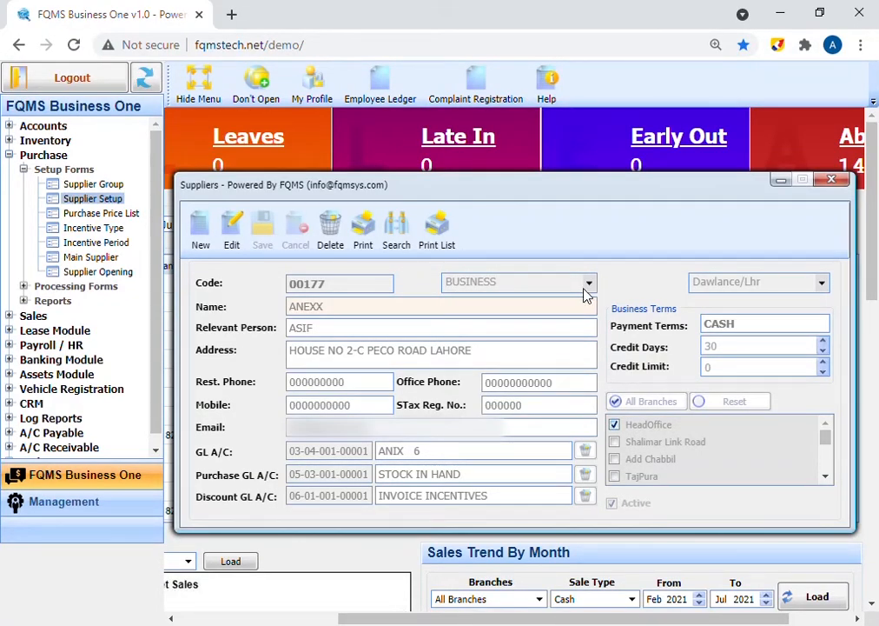
{"action": "left_click", "coordinate": [398, 232]}
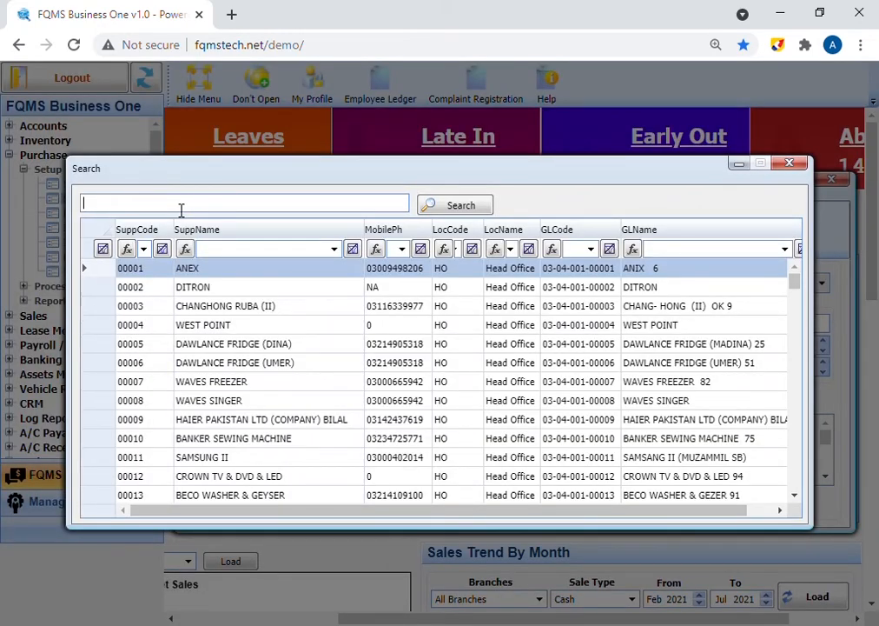
{"action": "type", "text": "ANEXX"}
{"action": "left_click", "coordinate": [447, 213]}
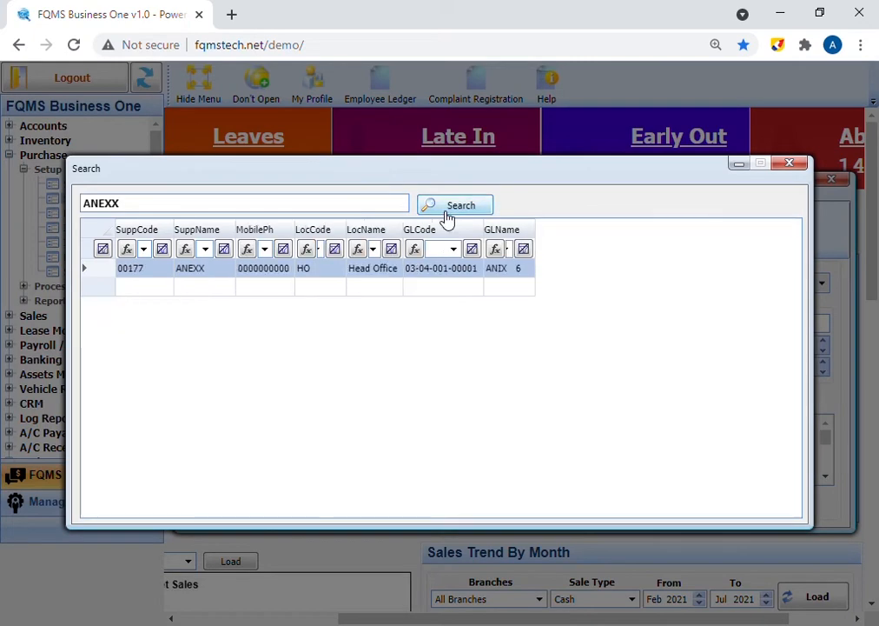
{"action": "double_click", "coordinate": [187, 273]}
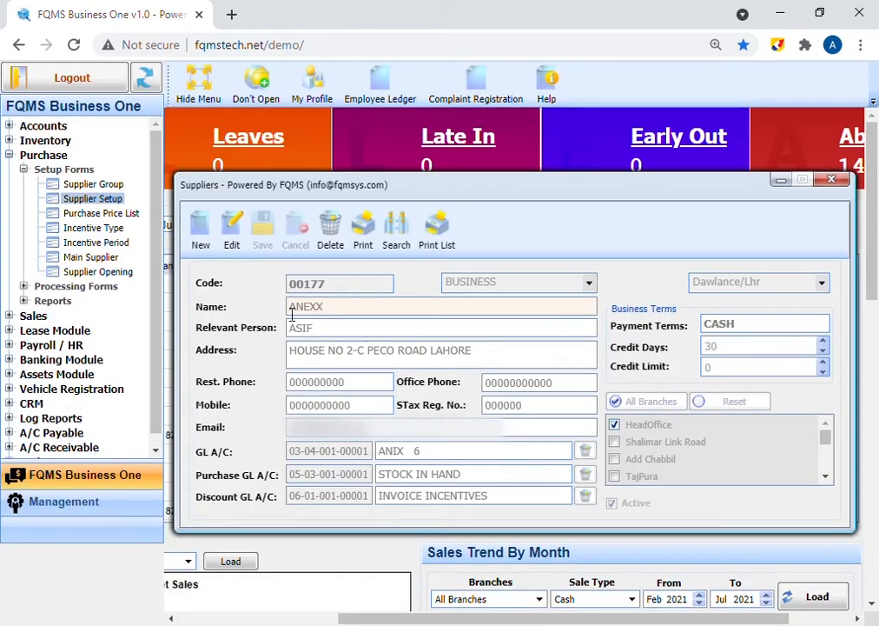
{"action": "left_click", "coordinate": [230, 243]}
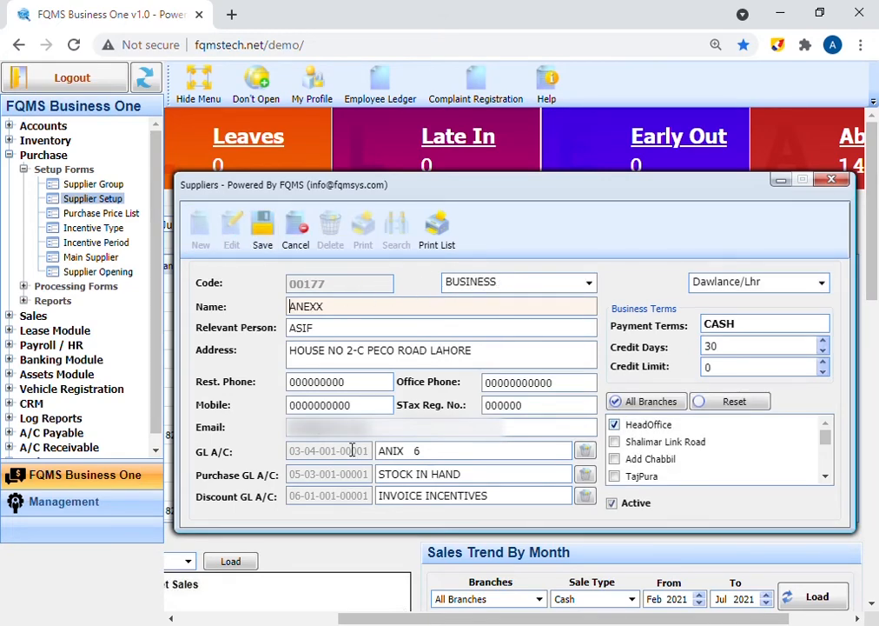
{"action": "left_click", "coordinate": [262, 241]}
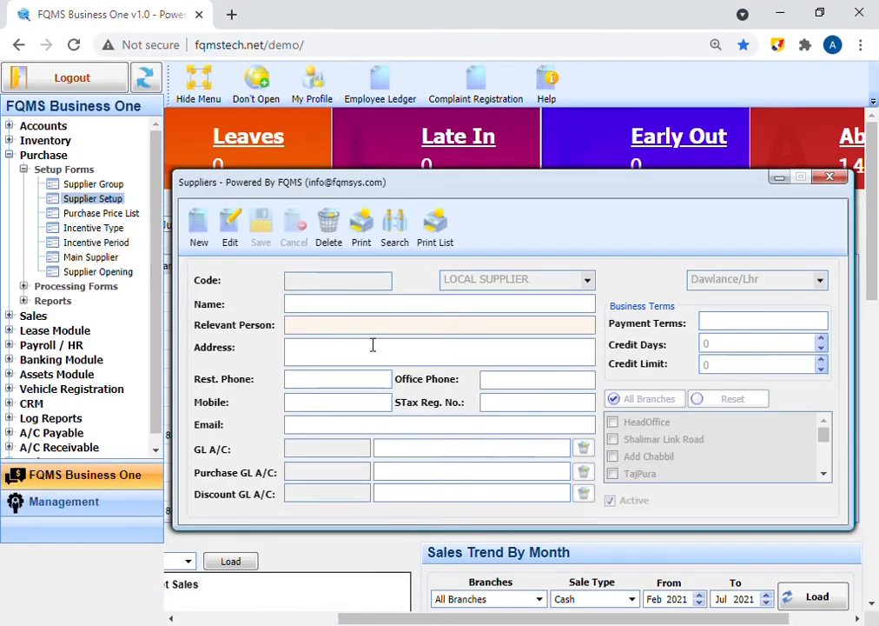
- Load supplier 00001 ANEX, attempt deletion, and dismiss the 'Entries found in purchase!' error
{"action": "left_click", "coordinate": [394, 233]}
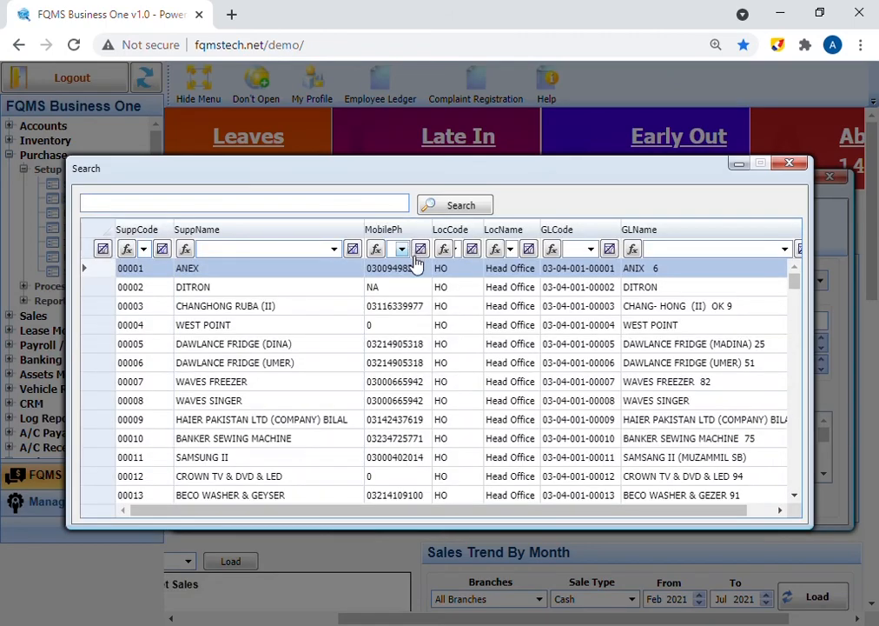
{"action": "double_click", "coordinate": [282, 278]}
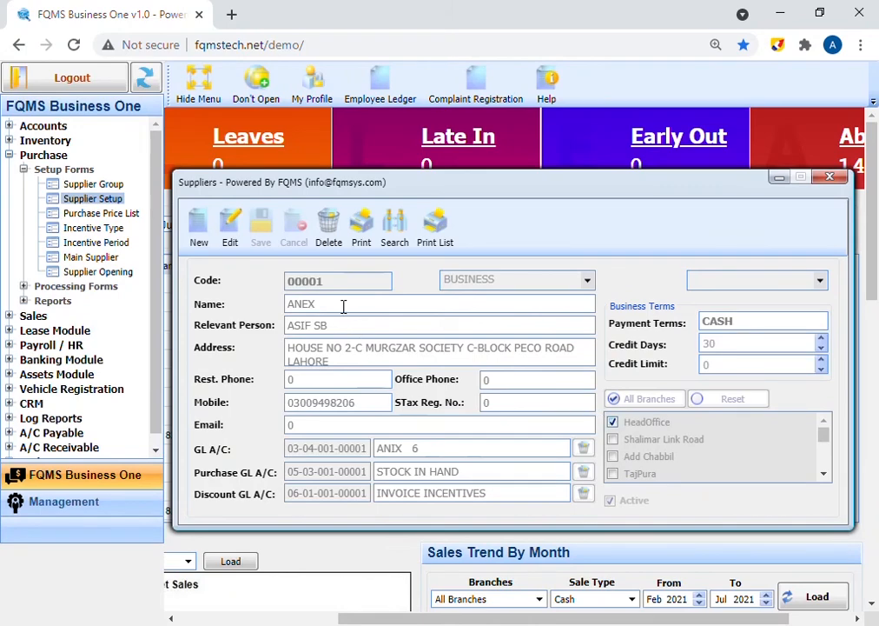
{"action": "left_click", "coordinate": [328, 234]}
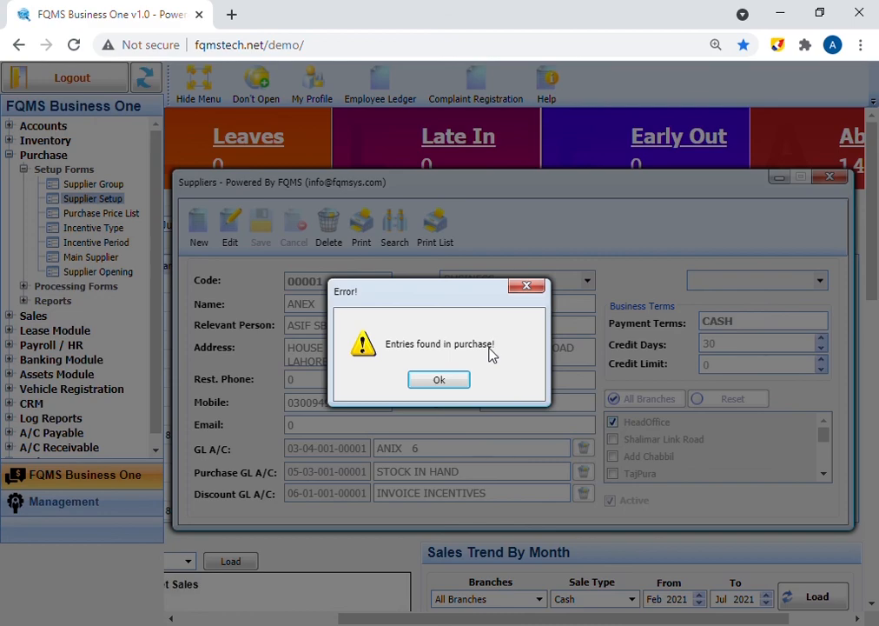
{"action": "left_click", "coordinate": [449, 383]}
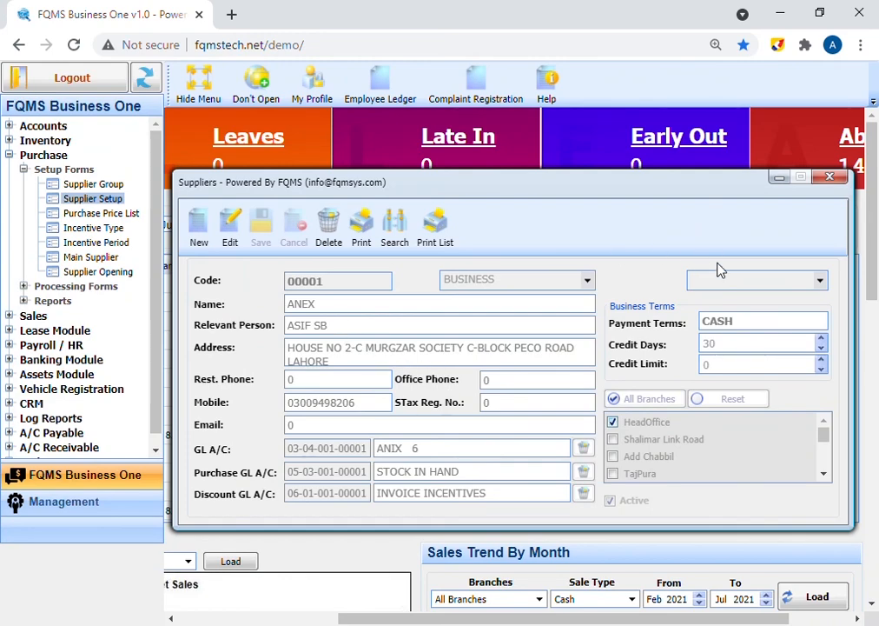